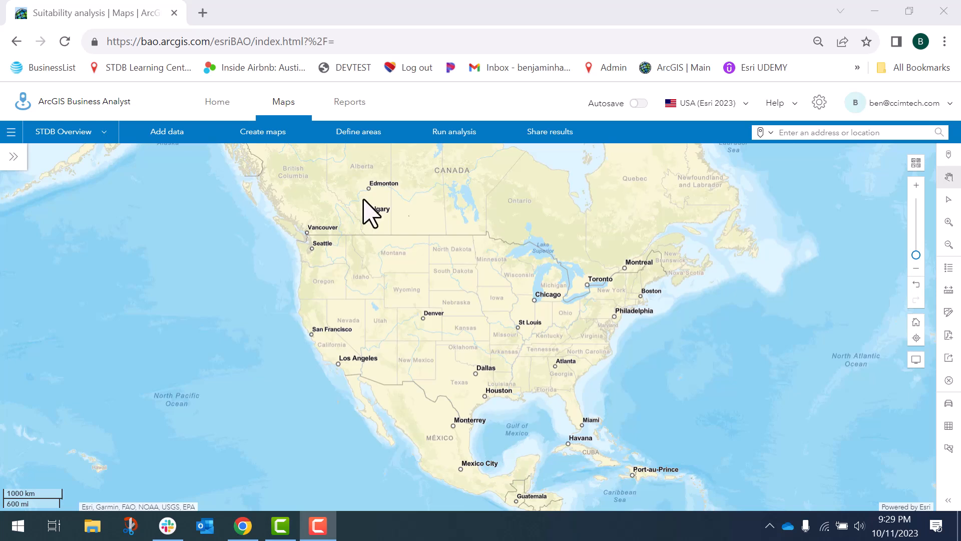
# - Import the Employee Zip Code.xlsx file from the Desktop as new map data
pyautogui.click(169, 131)
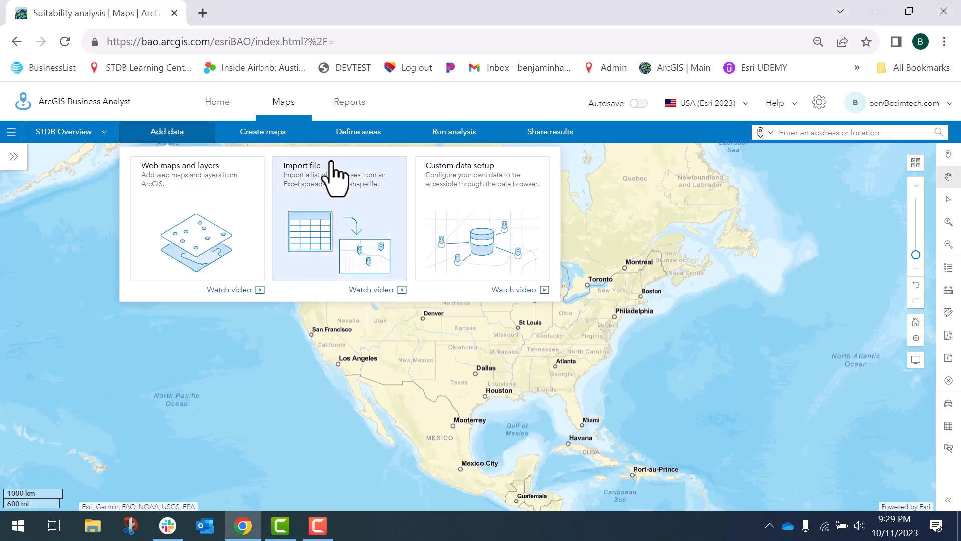
pyautogui.click(344, 220)
pyautogui.click(145, 229)
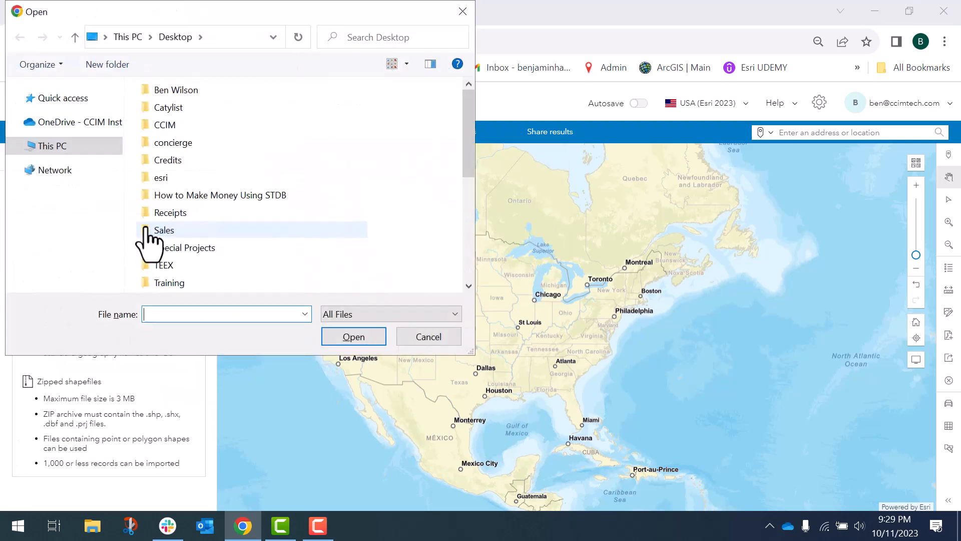
pyautogui.moveTo(470, 102); pyautogui.dragTo(476, 221)
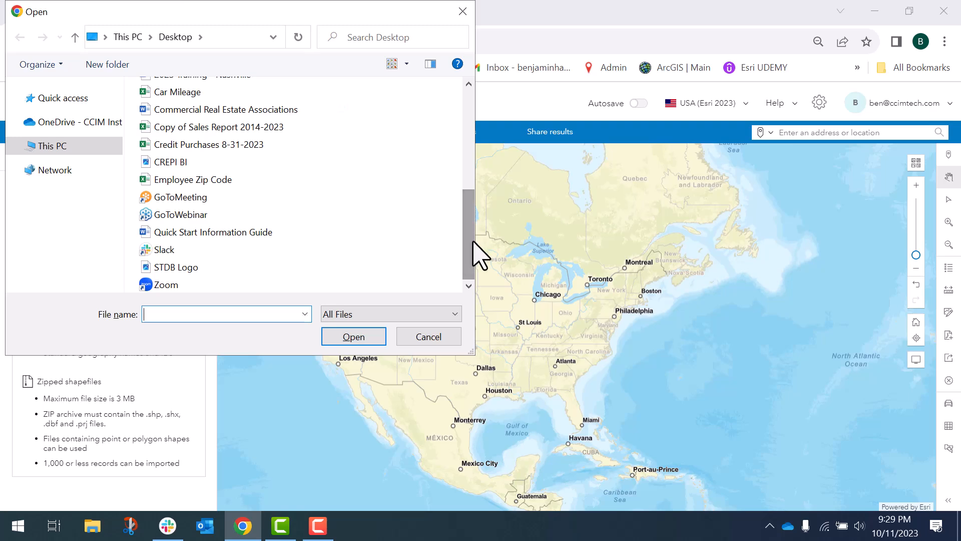
pyautogui.click(265, 179)
pyautogui.doubleClick(265, 180)
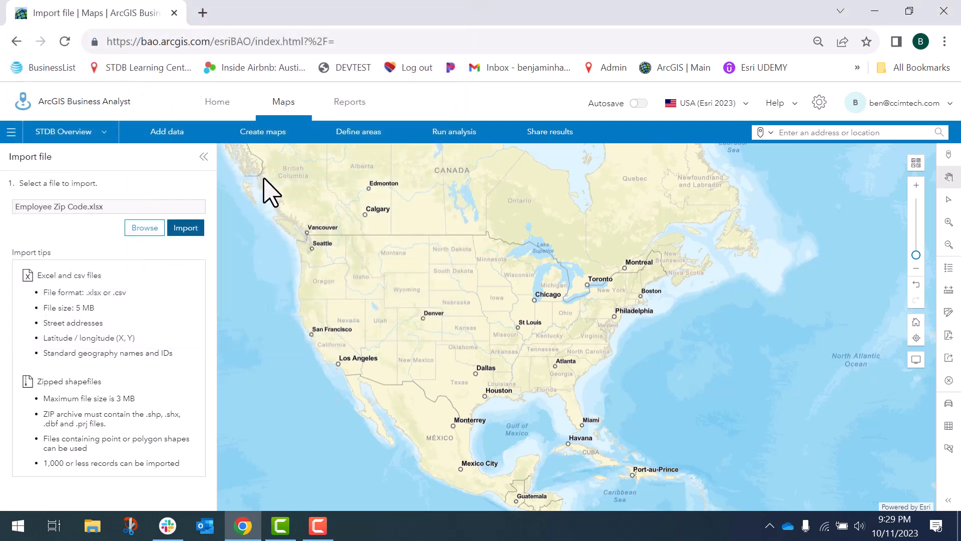
pyautogui.click(186, 226)
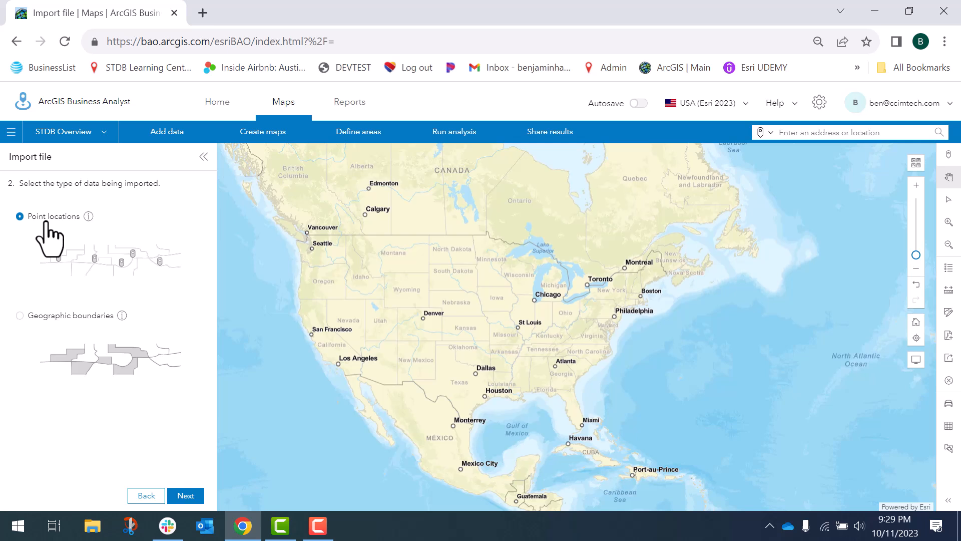
# - Set the data up as geographic boundaries at ZIP Code level, identified by the Zip Code column, and add the matches
pyautogui.click(20, 315)
pyautogui.click(185, 495)
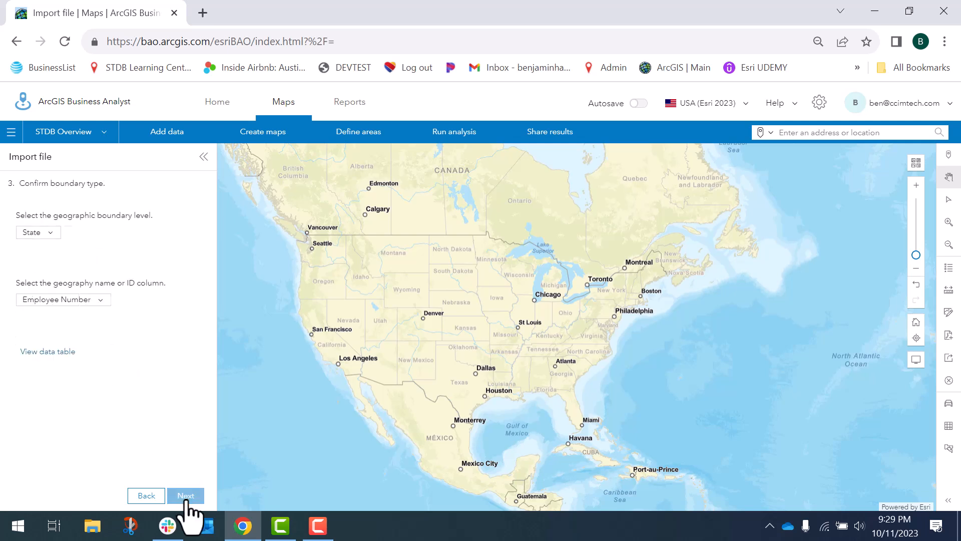
pyautogui.click(55, 232)
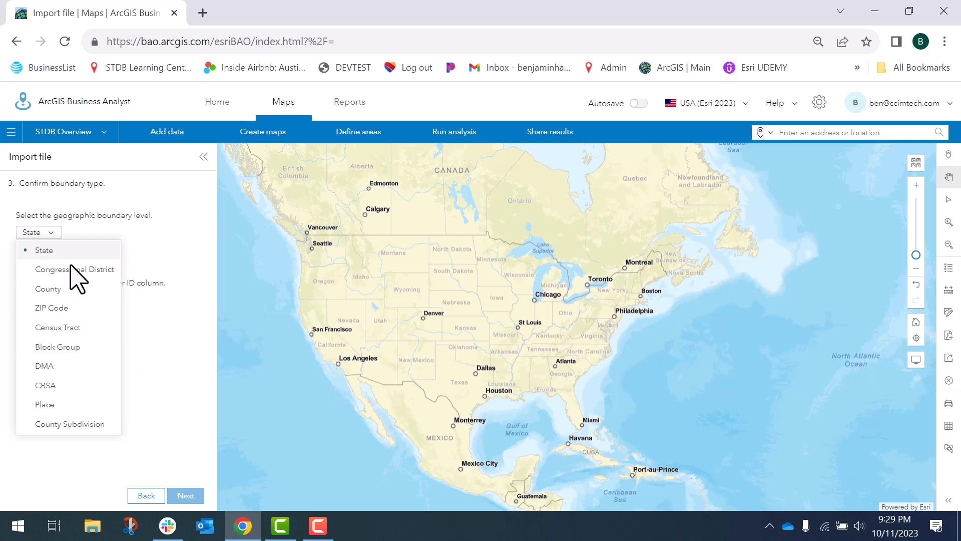
pyautogui.click(76, 308)
pyautogui.click(85, 299)
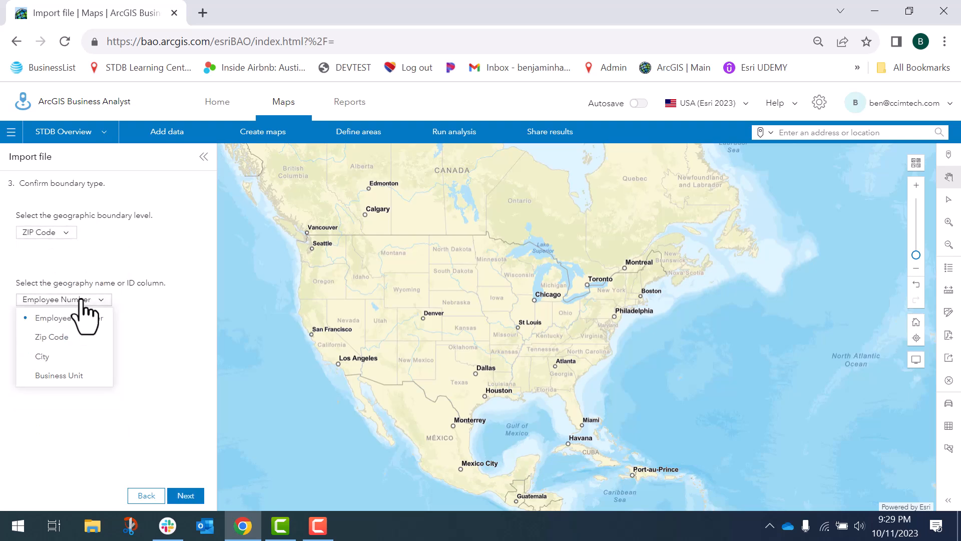
pyautogui.click(64, 336)
pyautogui.click(179, 492)
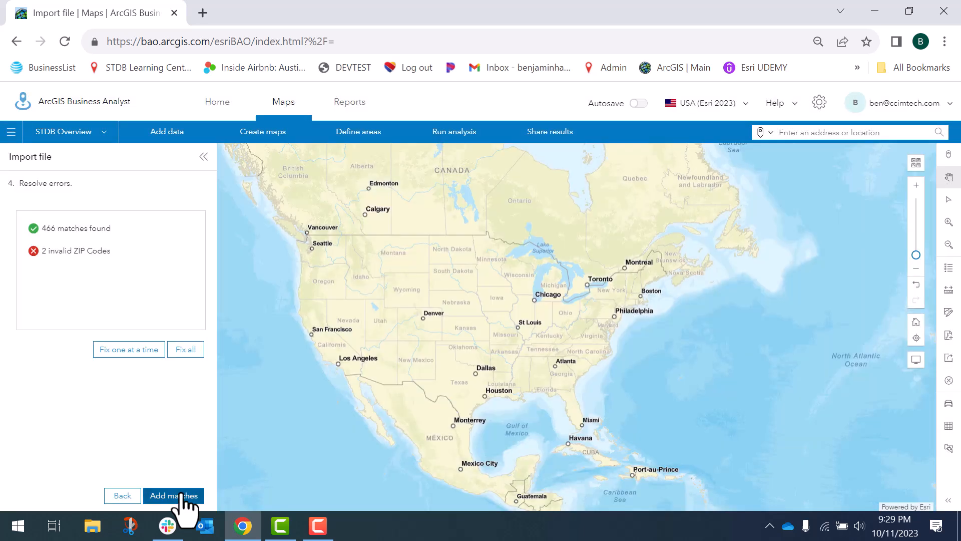
pyautogui.click(182, 494)
# - Open the Employee Zip Code workbook from the desktop in Excel to examine its columns, and return to the map import in the browser
pyautogui.click(910, 11)
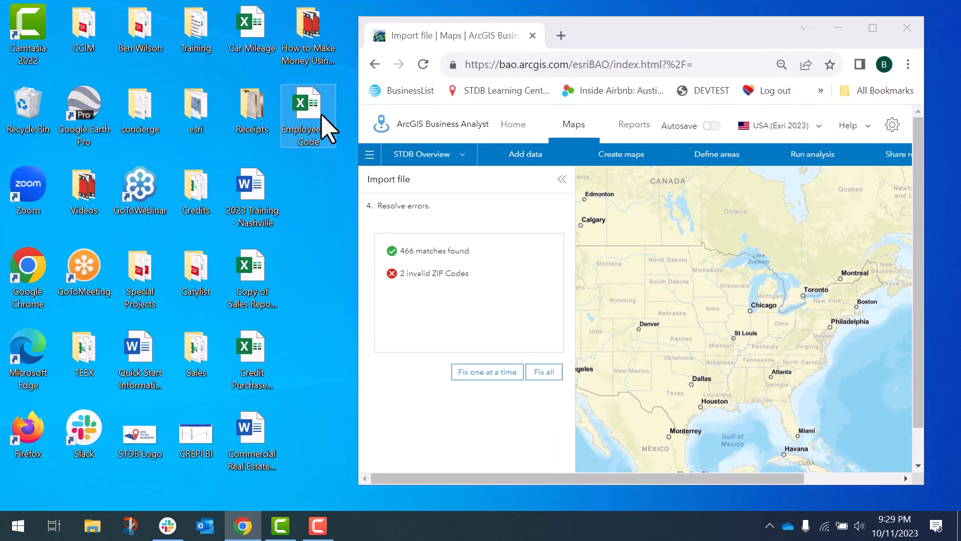
pyautogui.click(322, 118)
pyautogui.doubleClick(321, 118)
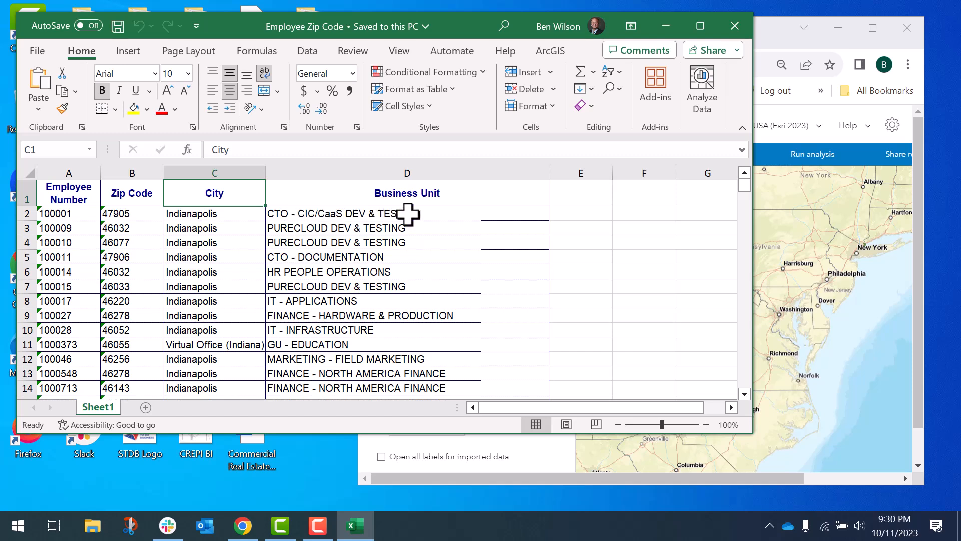
pyautogui.click(665, 26)
pyautogui.click(873, 27)
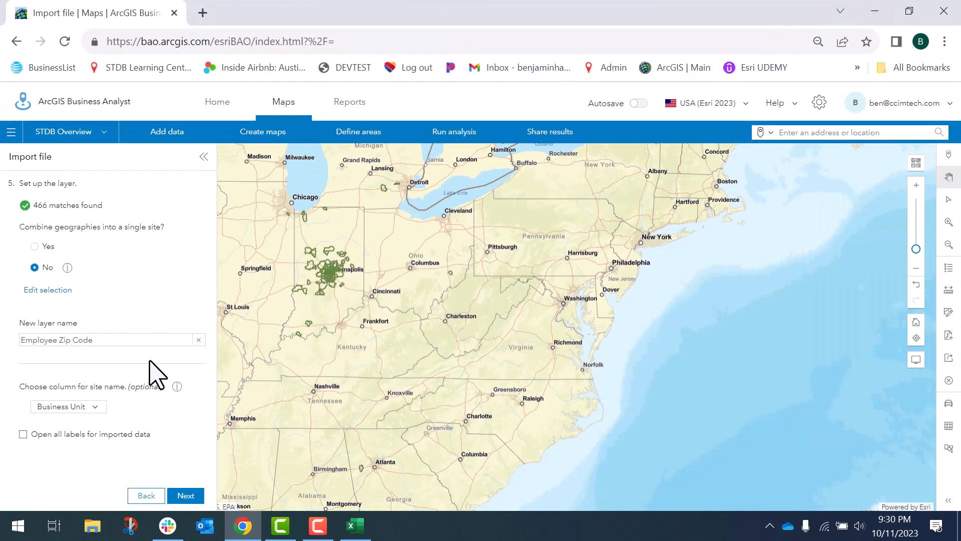
# - Accept the Employee Zip Code layer setup and default styling, save the geography sites, and finish the import
pyautogui.click(185, 497)
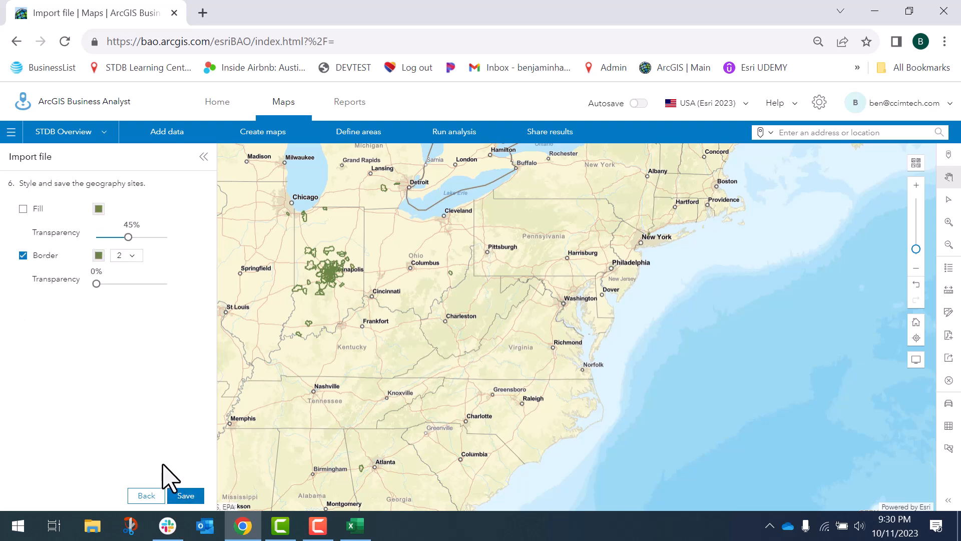
pyautogui.click(185, 495)
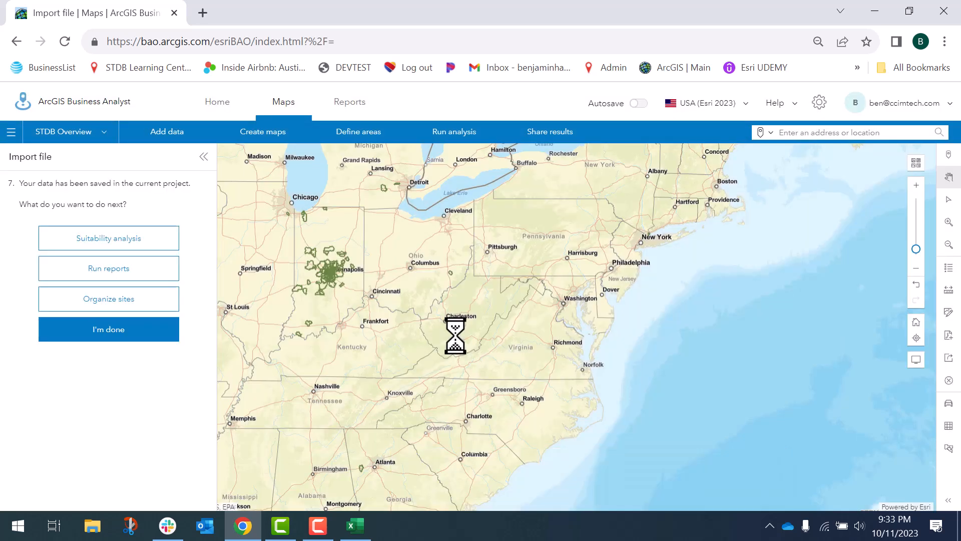
pyautogui.click(110, 334)
# - Start an attribute filter on the Employee Zip Code layer in the STDB Overview project, using the Business Unit attribute
pyautogui.click(82, 141)
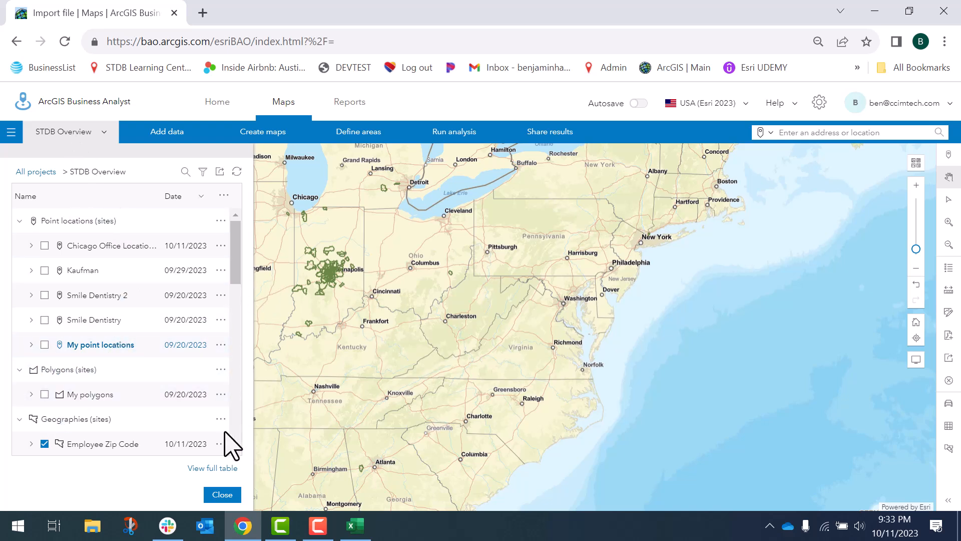
pyautogui.click(221, 444)
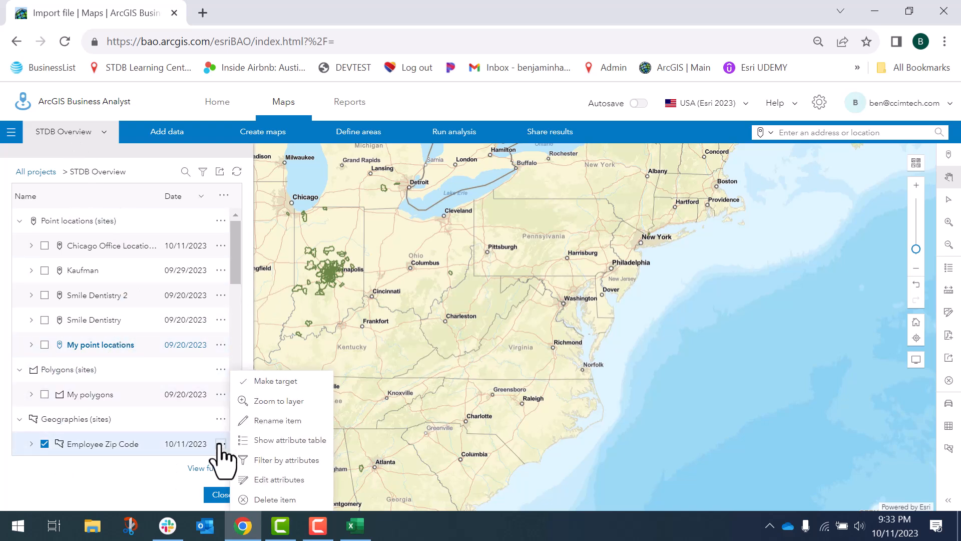
pyautogui.click(282, 459)
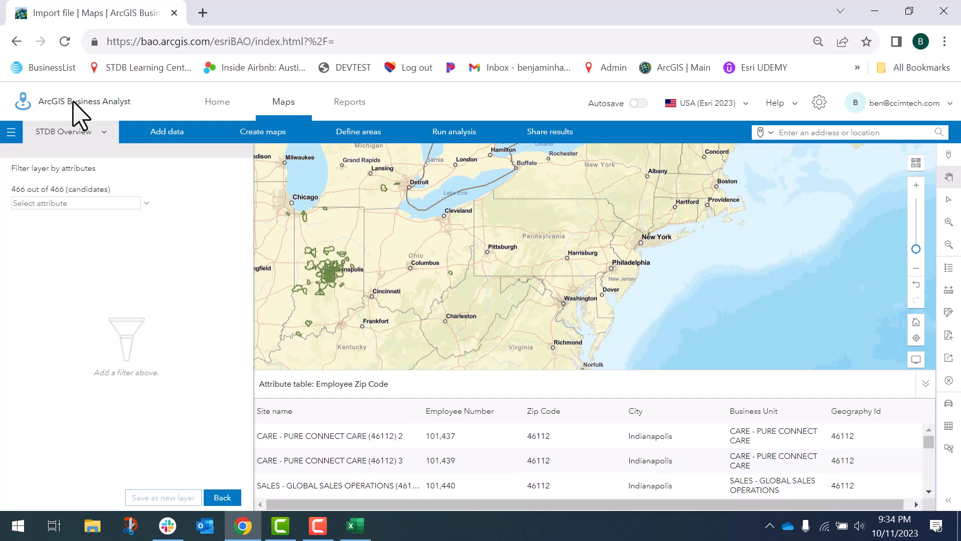
pyautogui.click(144, 204)
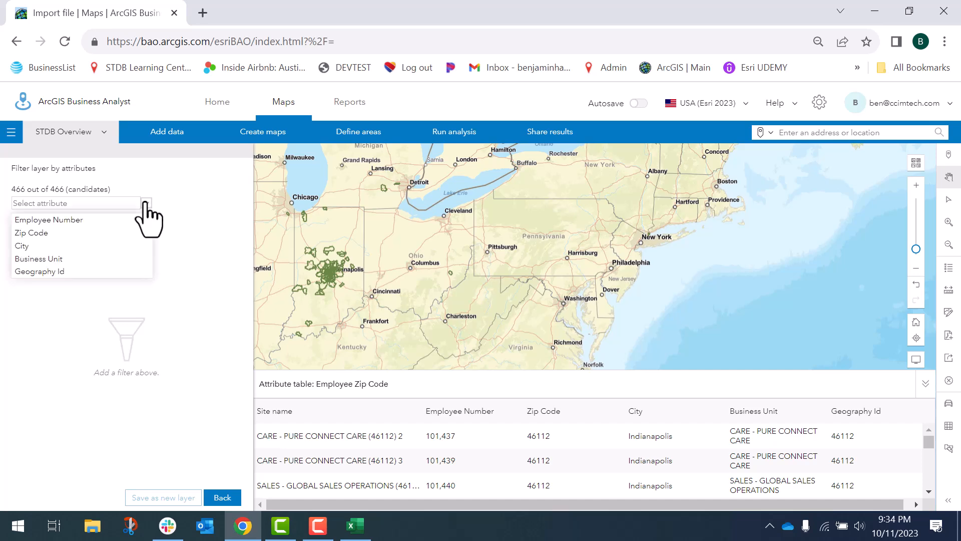
pyautogui.click(76, 258)
# - Try filtering the layer to the CTO - DOCUMENTATION business unit, view the sites on the map, and clear that value
pyautogui.click(81, 250)
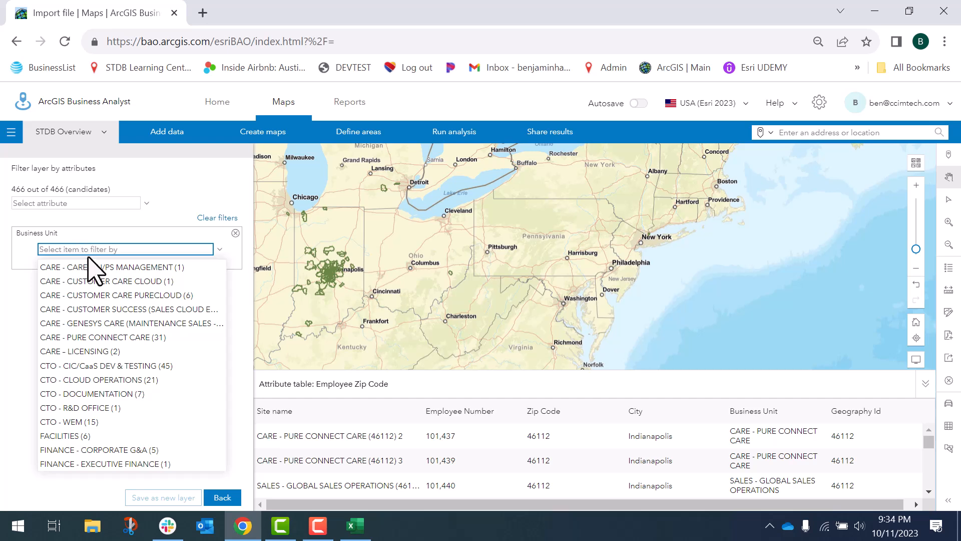
pyautogui.click(115, 394)
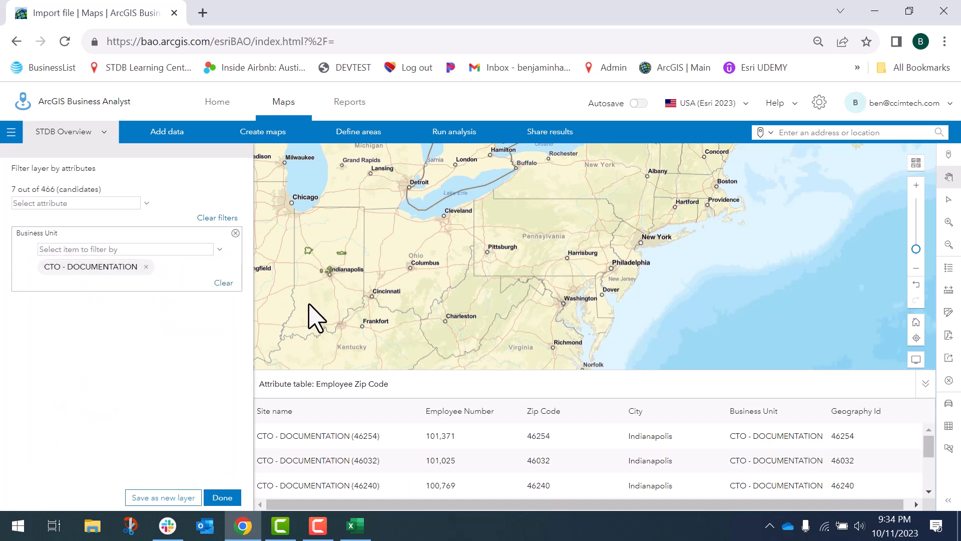
pyautogui.moveTo(347, 302); pyautogui.dragTo(371, 301)
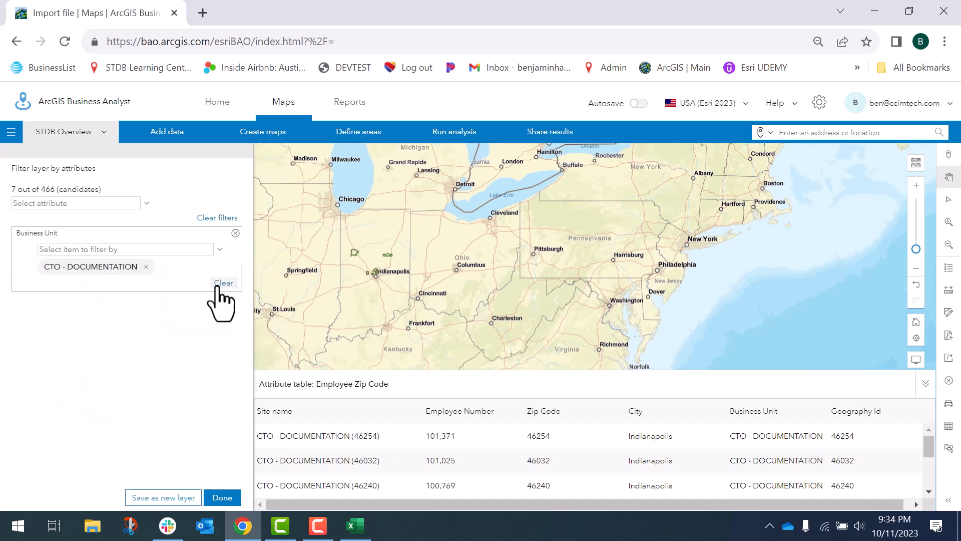
pyautogui.click(220, 283)
# - Filter the Employee Zip Code layer to the FACILITIES business unit
pyautogui.click(200, 249)
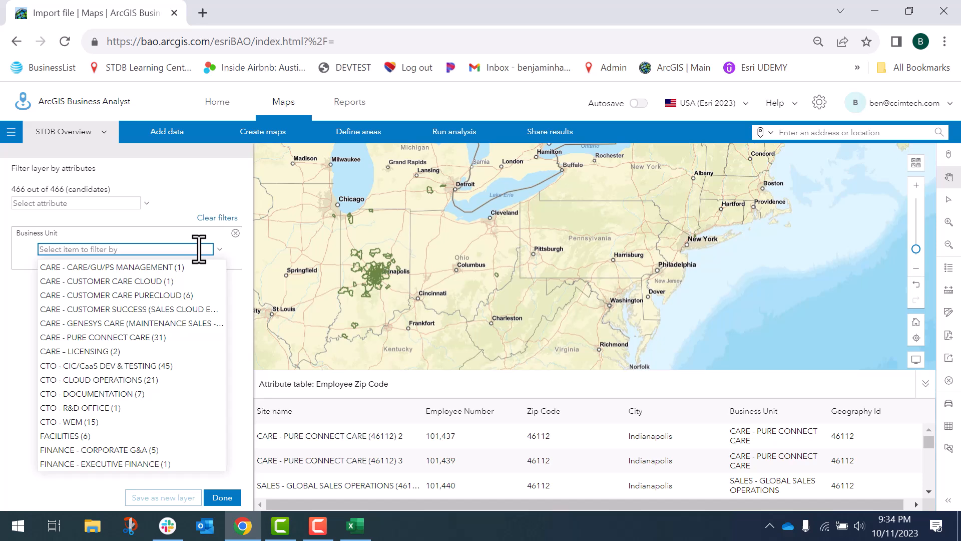
pyautogui.click(116, 203)
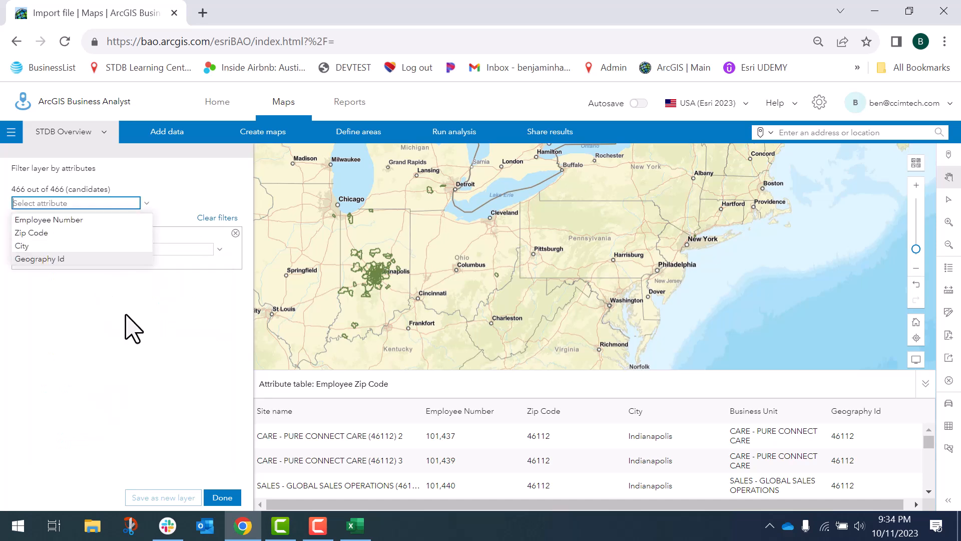
pyautogui.click(219, 250)
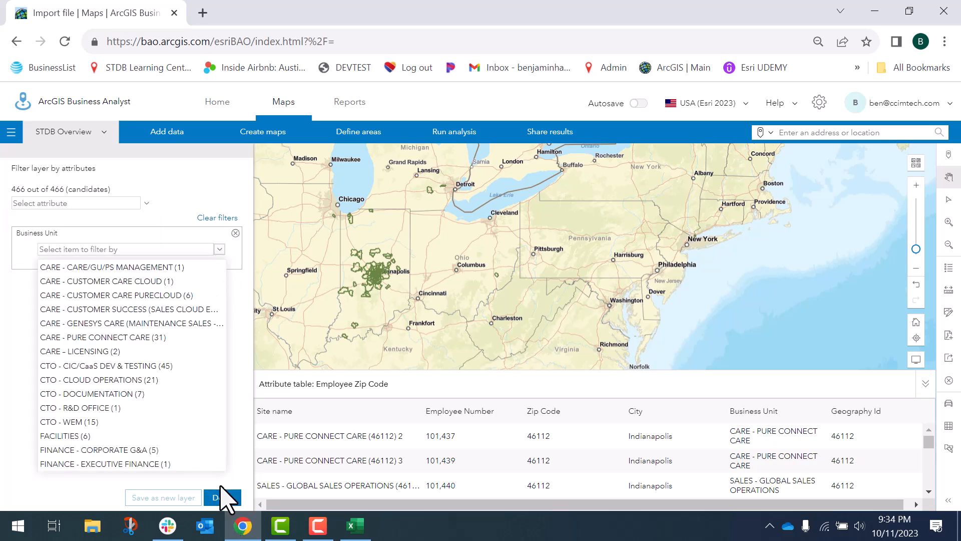
pyautogui.click(234, 467)
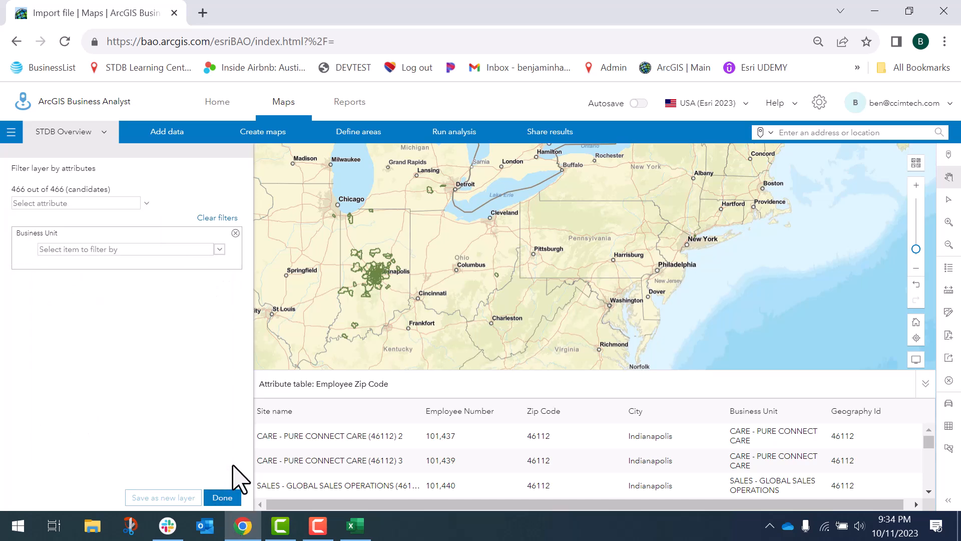
pyautogui.click(219, 249)
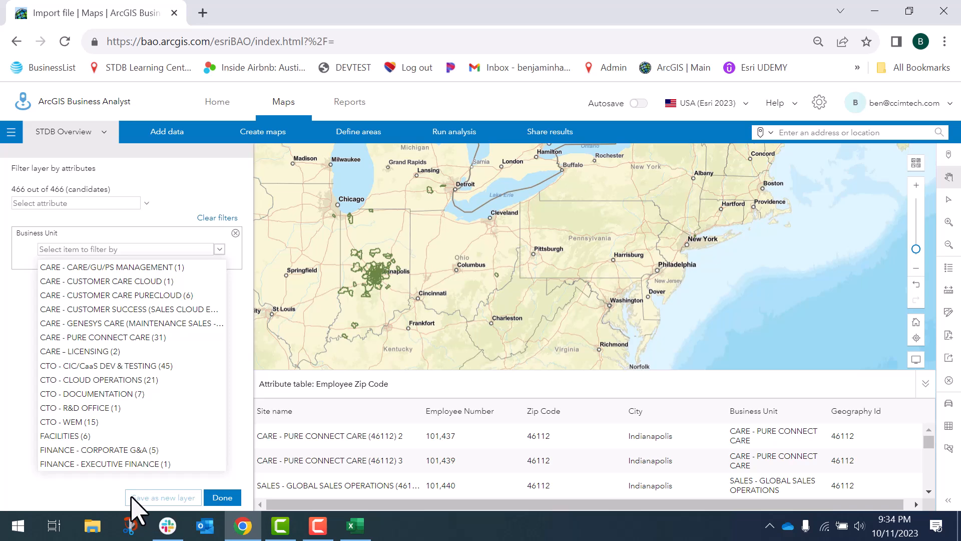
pyautogui.click(52, 435)
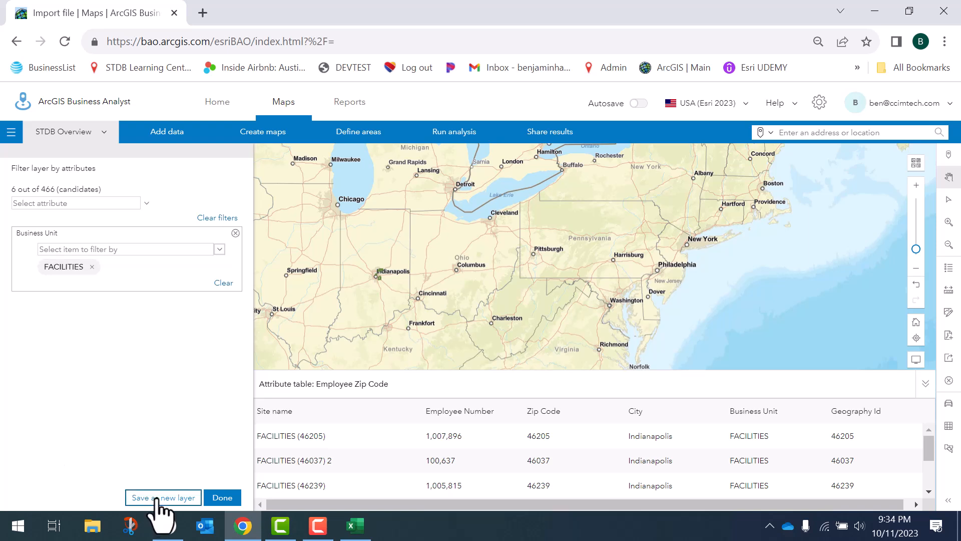